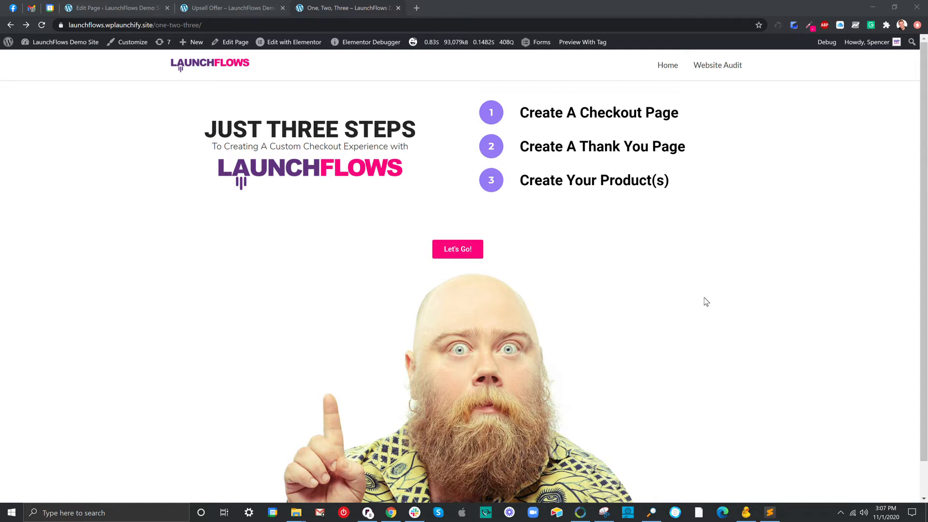
pyautogui.moveTo(693, 112); pyautogui.dragTo(556, 114)
pyautogui.moveTo(686, 147); pyautogui.dragTo(588, 146)
pyautogui.moveTo(685, 179); pyautogui.dragTo(574, 179)
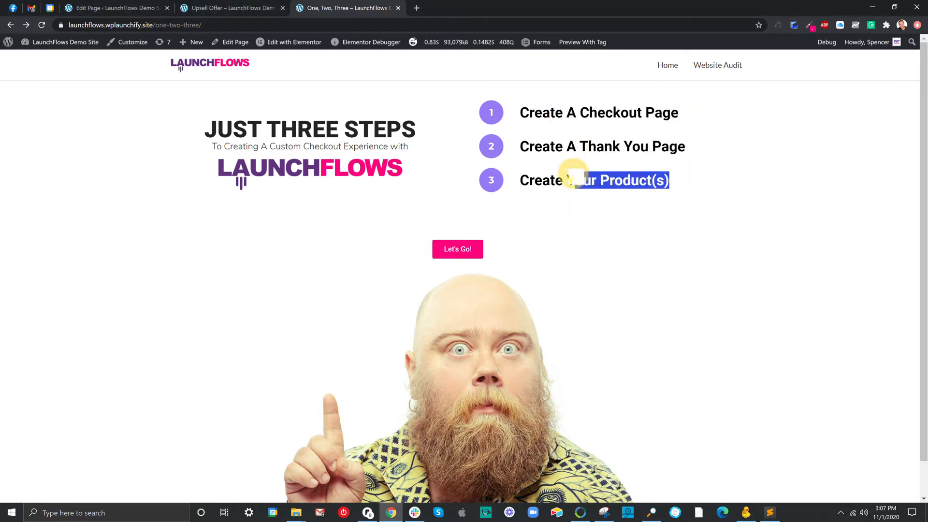
pyautogui.click(666, 208)
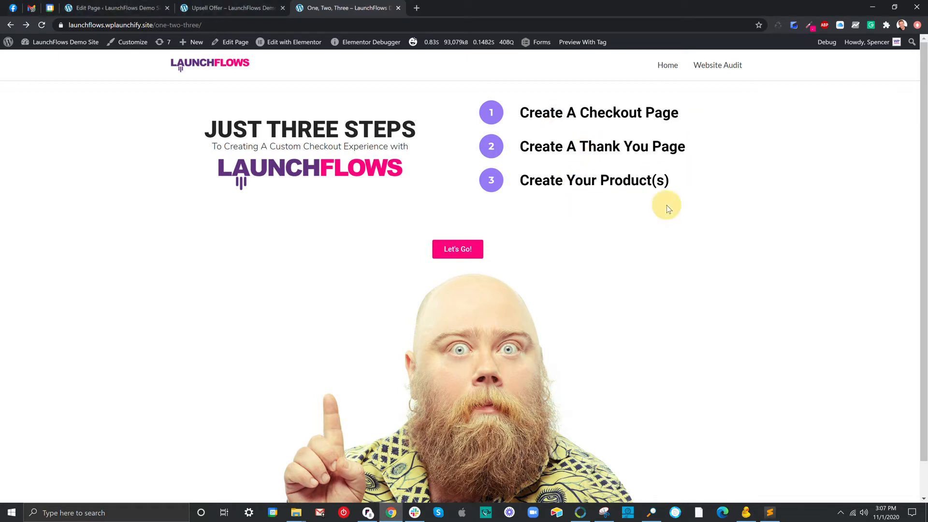
# - Proceed from the three-steps page to buy the main product and place the order with the saved payment method
pyautogui.click(473, 251)
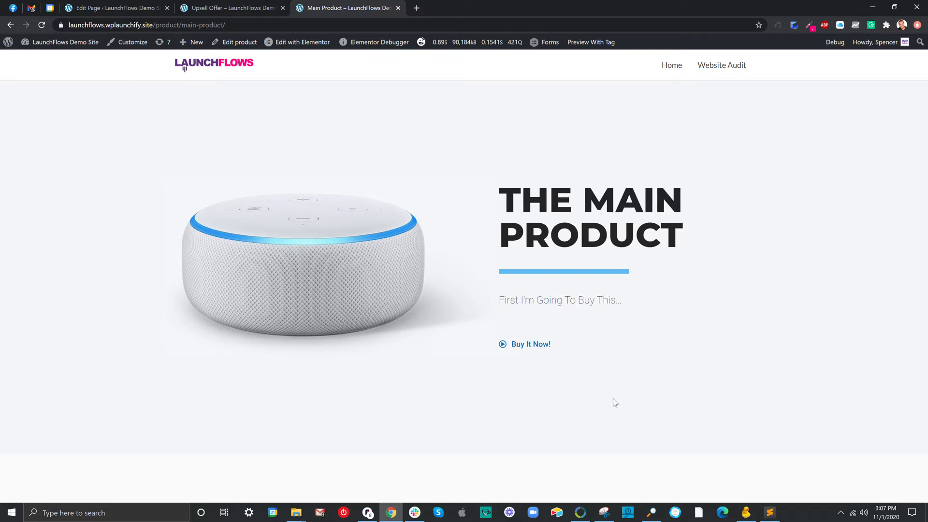
pyautogui.click(512, 343)
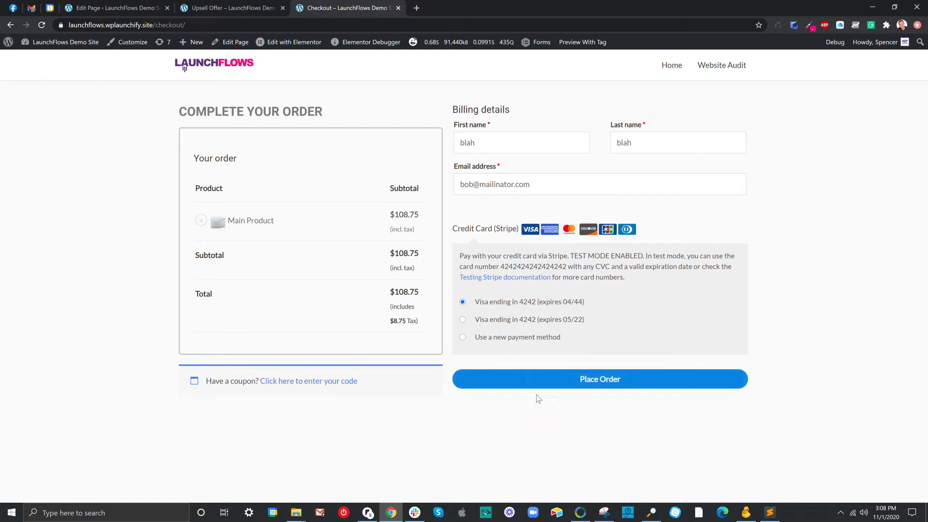
pyautogui.click(575, 382)
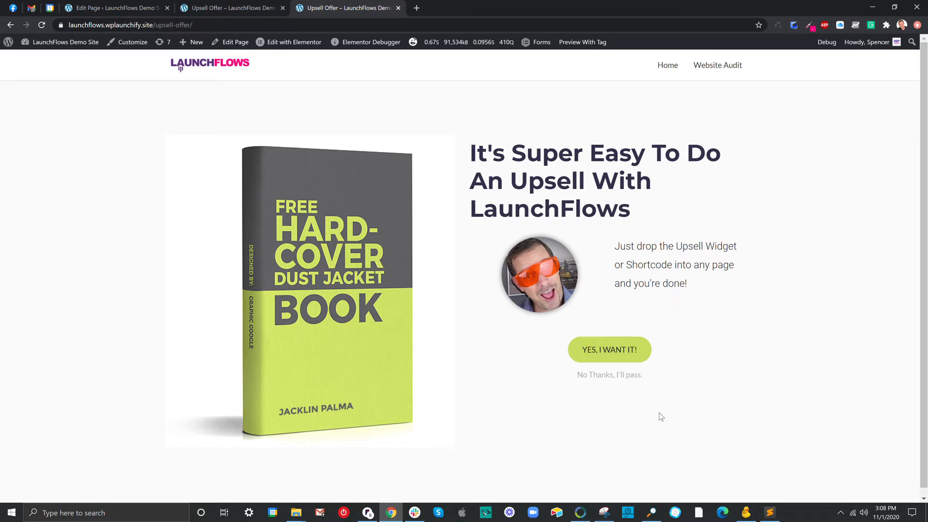
# - Accept the book upsell to see its checkout, return to the offer and decline it instead
pyautogui.click(612, 350)
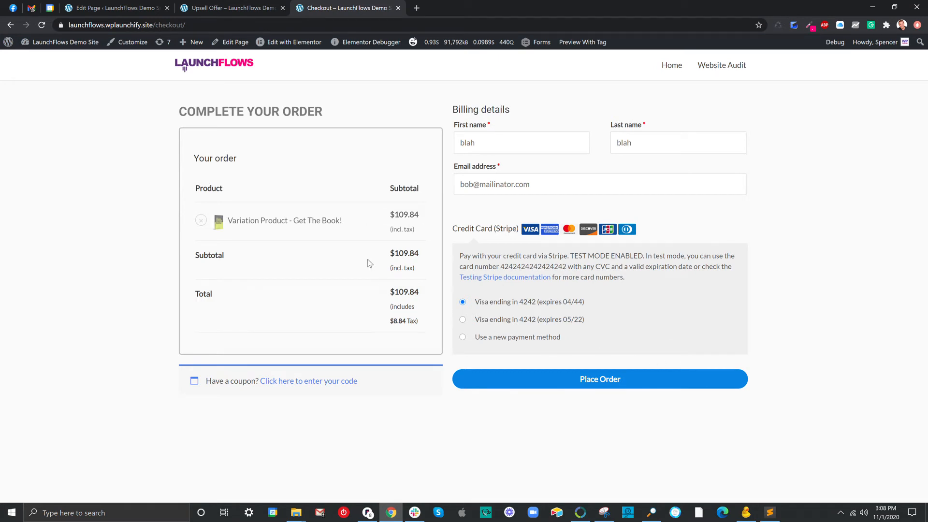
pyautogui.click(9, 25)
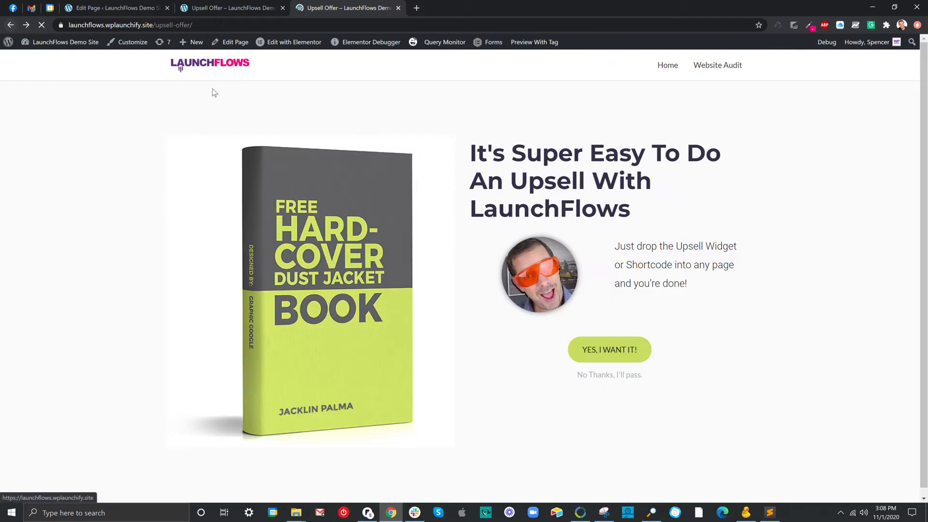
pyautogui.click(583, 375)
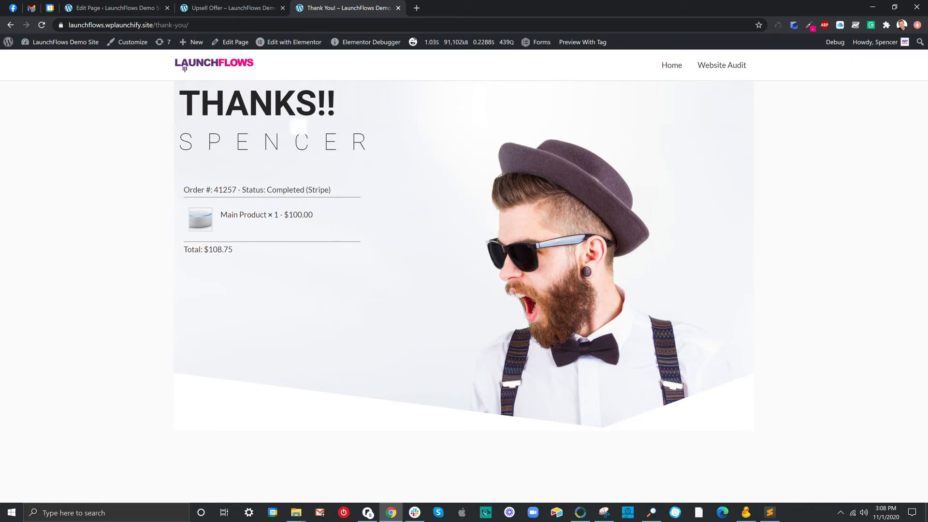
# - Open the Thank You page in Elementor and examine the settings of the last-order component and the first-name heading
pyautogui.click(280, 43)
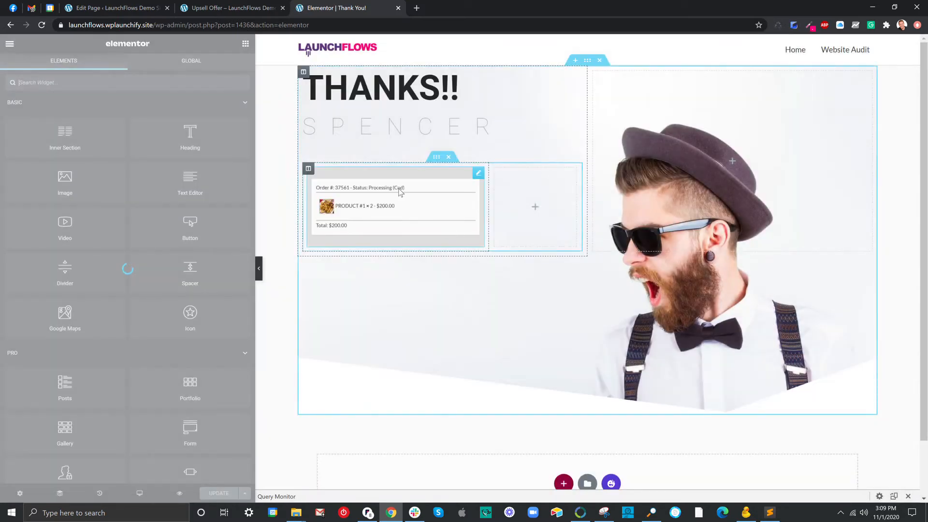
pyautogui.click(399, 188)
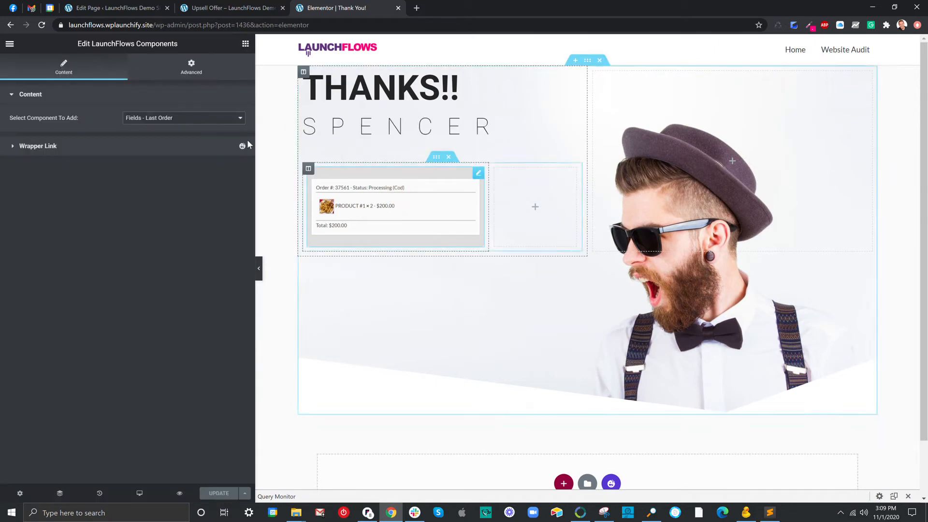
pyautogui.click(184, 119)
pyautogui.scroll(1, 181, 203)
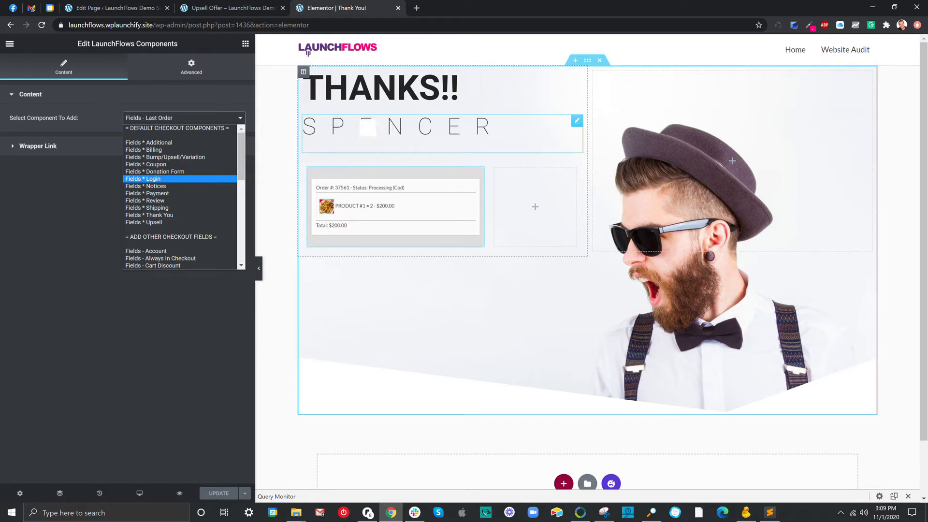
pyautogui.click(384, 126)
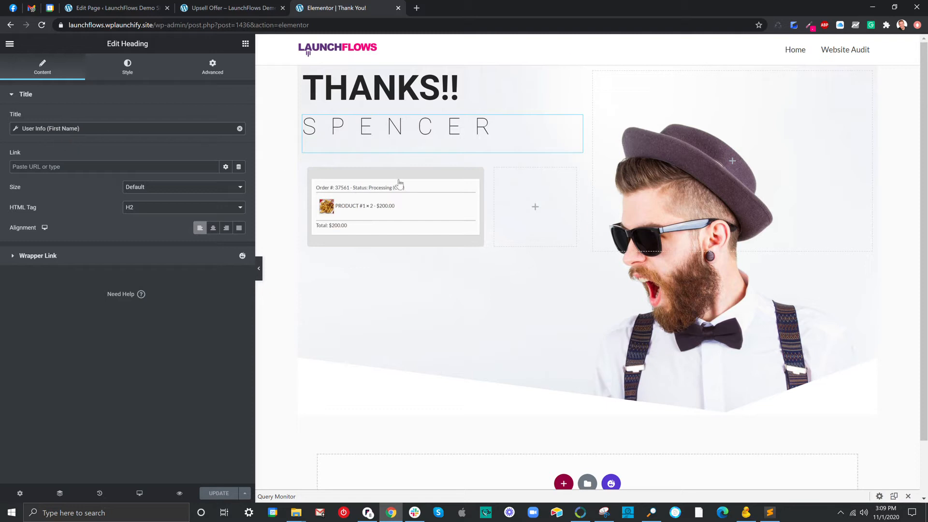
# - Return to the Upsell Offer page, open it in Elementor and open the upsell button component's settings
pyautogui.click(8, 27)
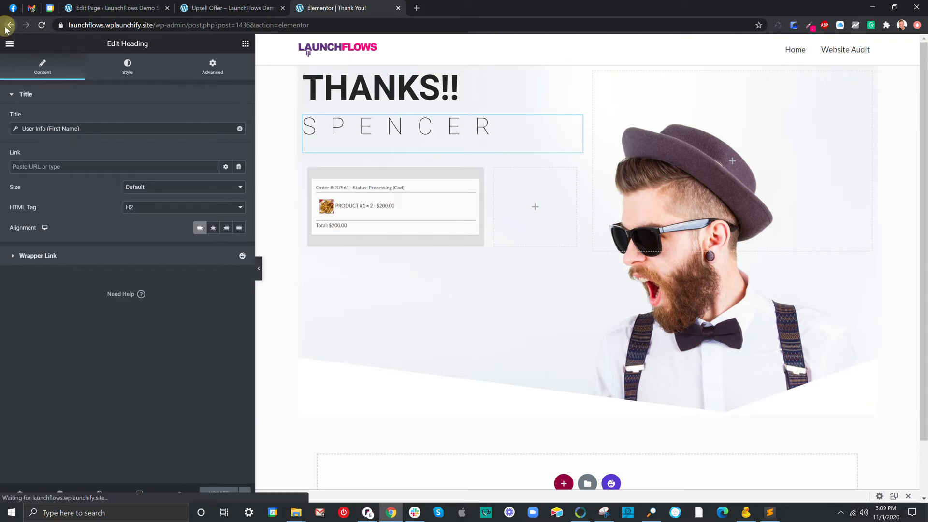
pyautogui.click(9, 25)
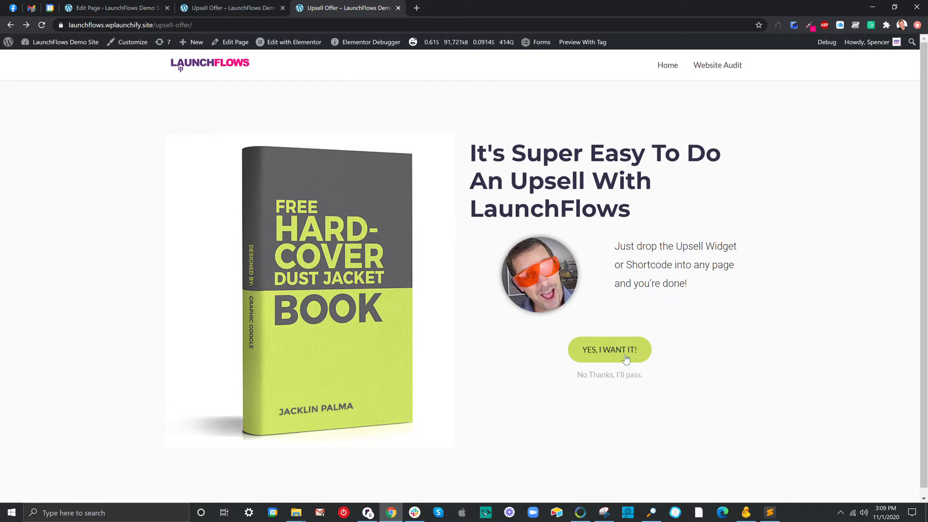
pyautogui.click(293, 43)
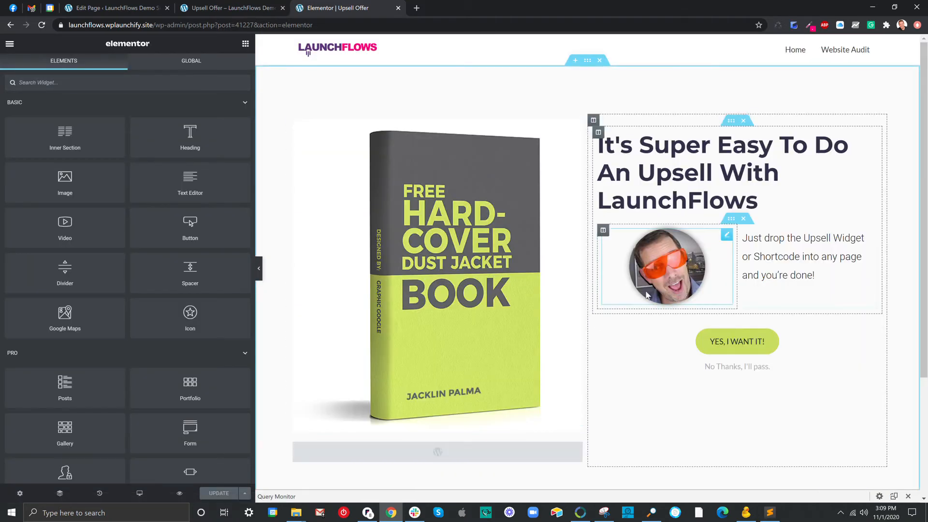
pyautogui.click(793, 340)
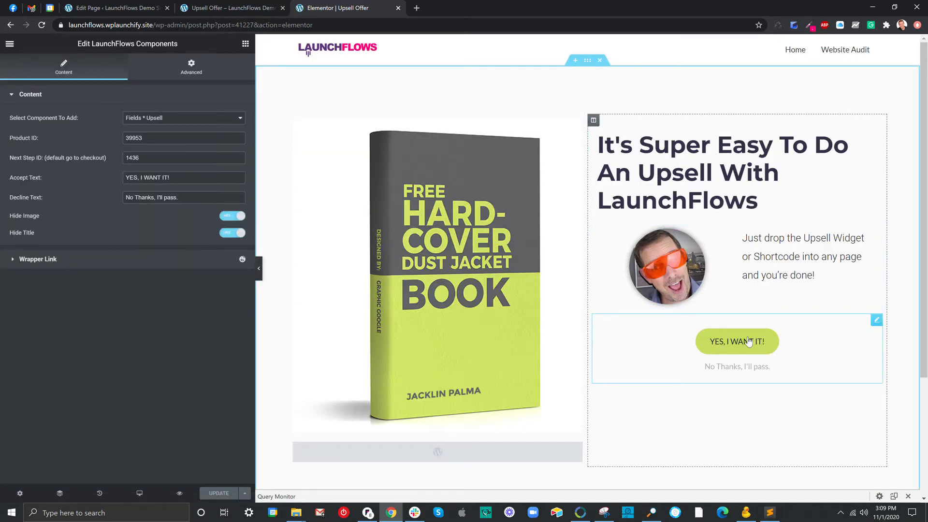
# - Review the upsell component's available component types, Product ID and Next Step ID settings
pyautogui.click(182, 118)
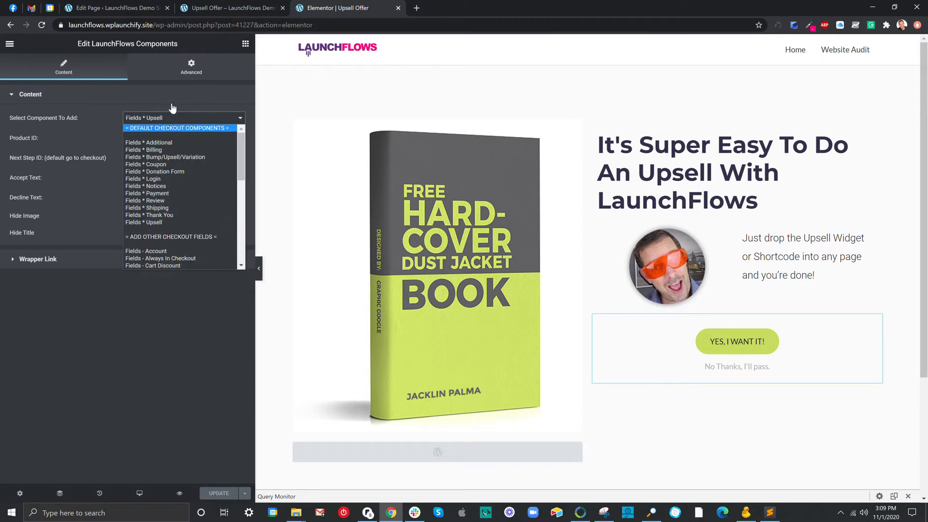
pyautogui.click(116, 115)
pyautogui.moveTo(68, 144); pyautogui.dragTo(10, 139)
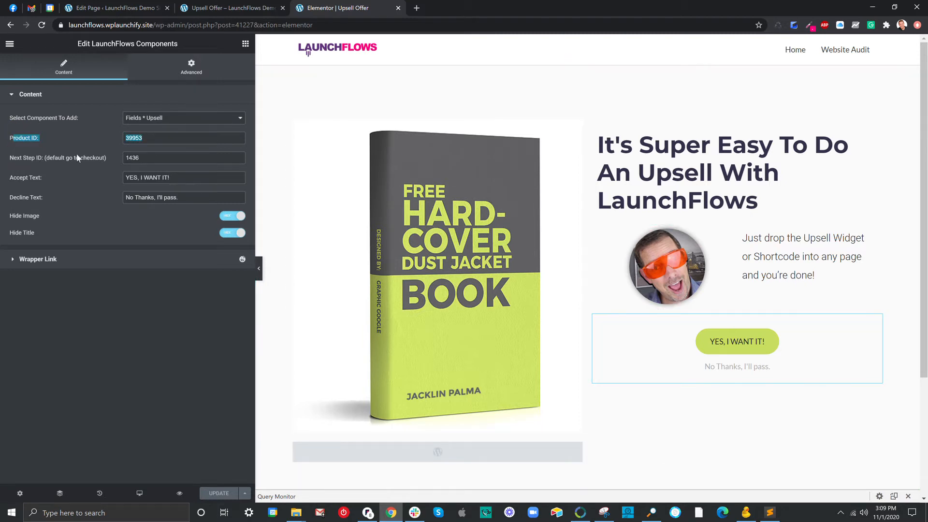
pyautogui.moveTo(108, 158); pyautogui.dragTo(19, 158)
pyautogui.click(21, 156)
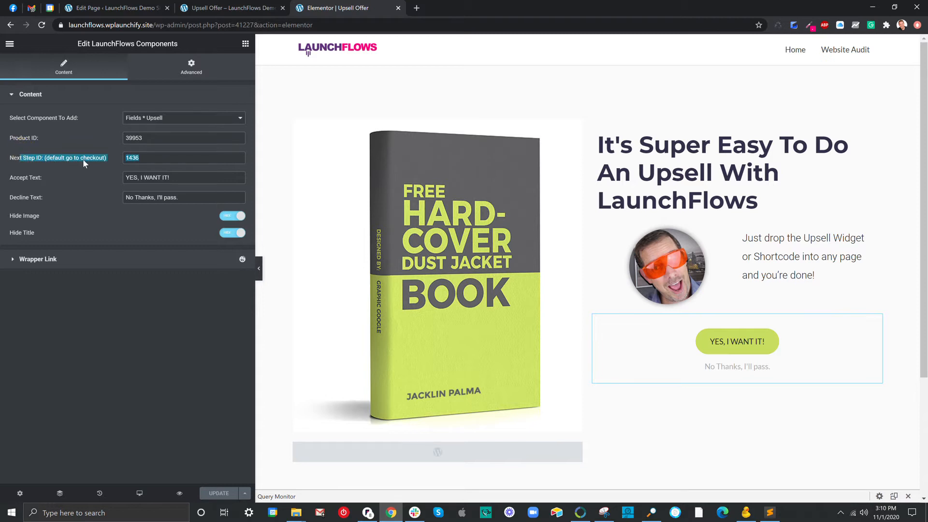
pyautogui.click(114, 157)
pyautogui.moveTo(149, 159); pyautogui.dragTo(119, 157)
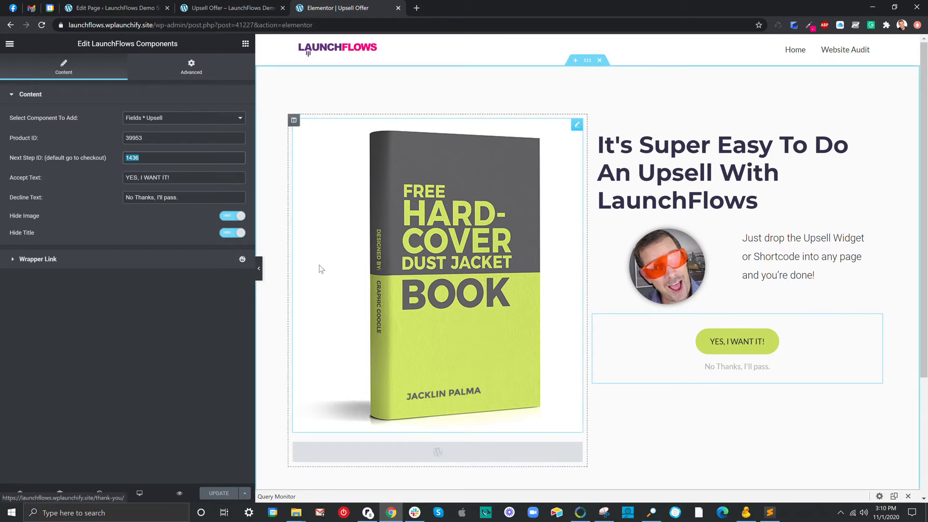
# - Set the upsell component's accept text to "Oh Yeah...."
pyautogui.moveTo(53, 177); pyautogui.dragTo(16, 196)
pyautogui.moveTo(182, 180); pyautogui.dragTo(96, 173)
pyautogui.write('Oh Yeah....')
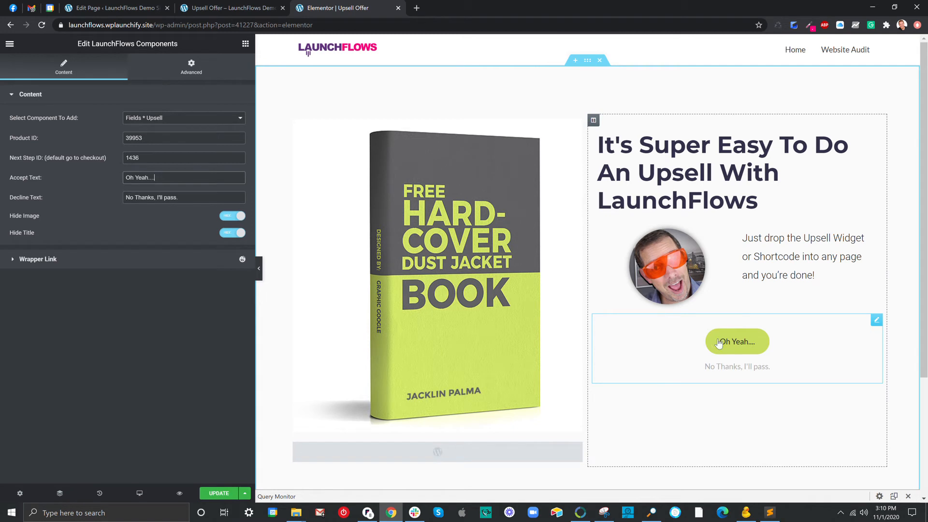
# - Show the upsell component's product image and title by turning off both hide options, and update the page
pyautogui.click(229, 217)
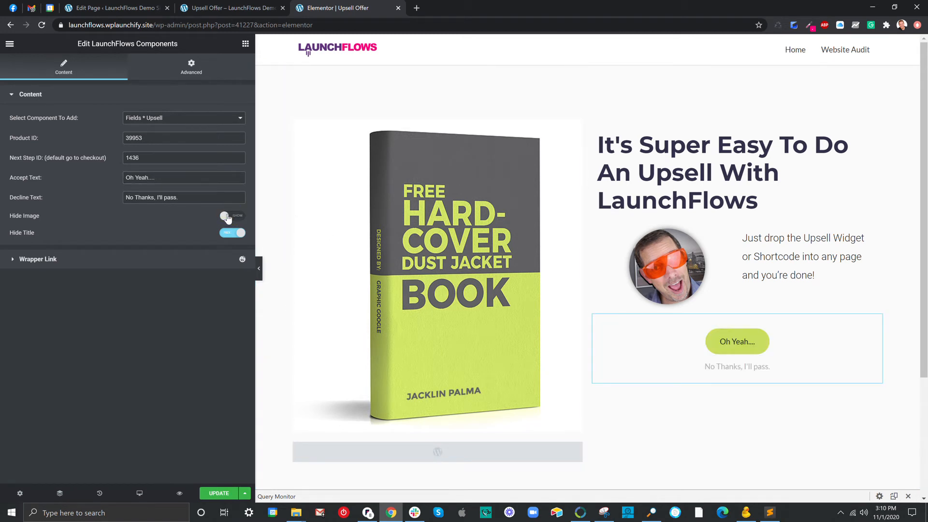
pyautogui.click(229, 234)
pyautogui.click(219, 493)
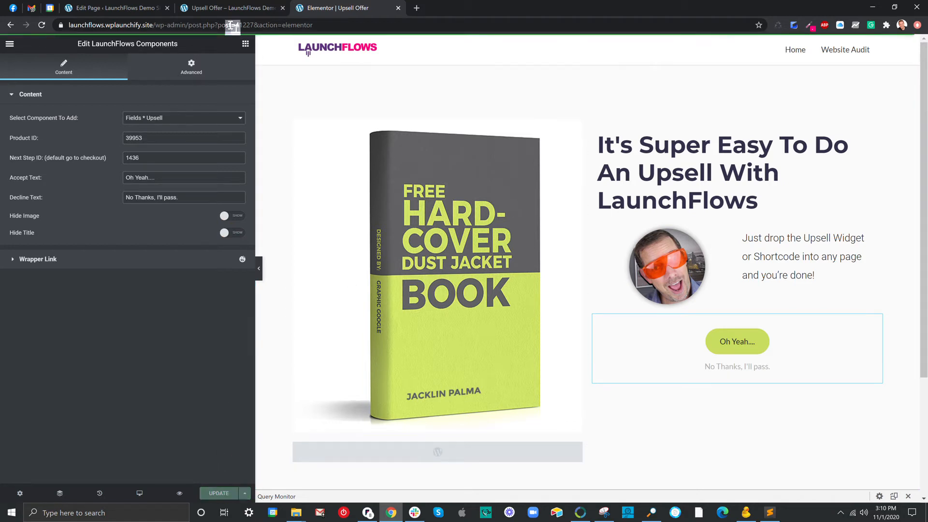
# - Preview the Upsell Offer page to check the product image, title and accept button, and return to the Elementor editor
pyautogui.click(179, 492)
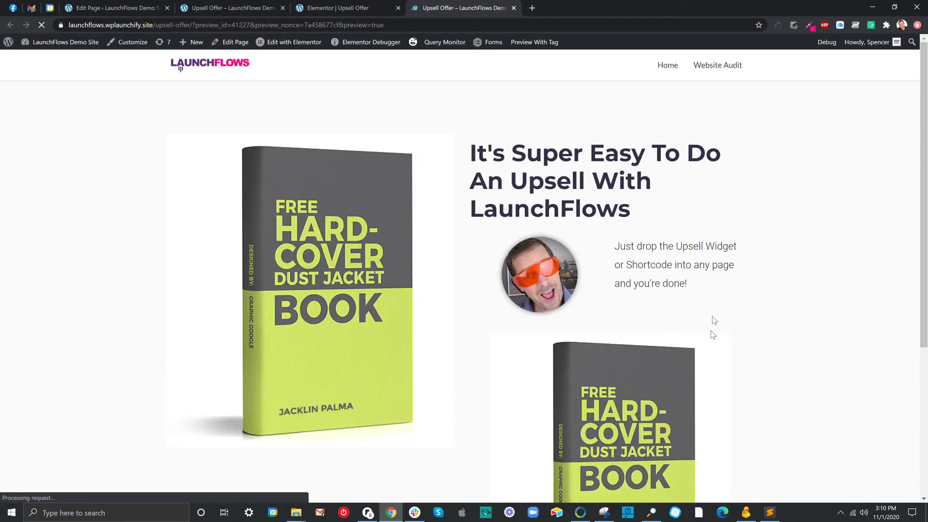
pyautogui.scroll(-5, 710, 321)
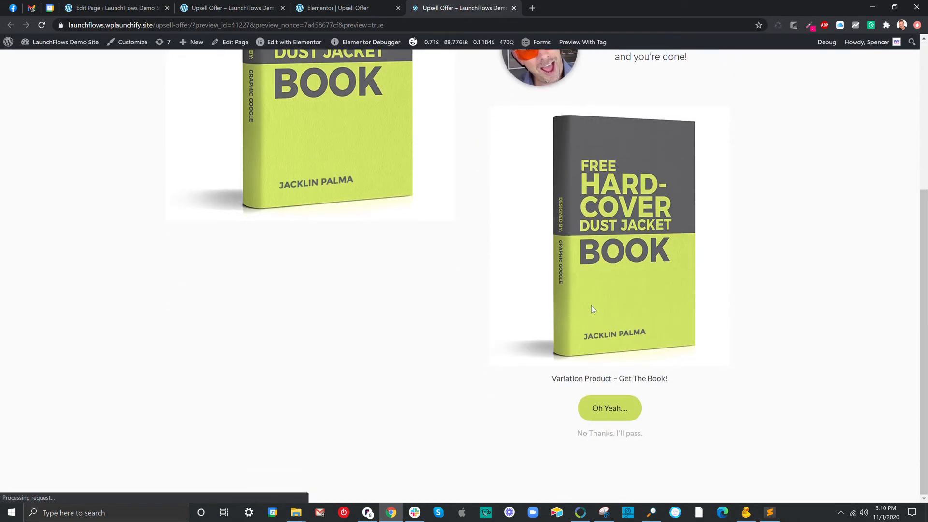
pyautogui.scroll(5, 589, 314)
pyautogui.click(359, 8)
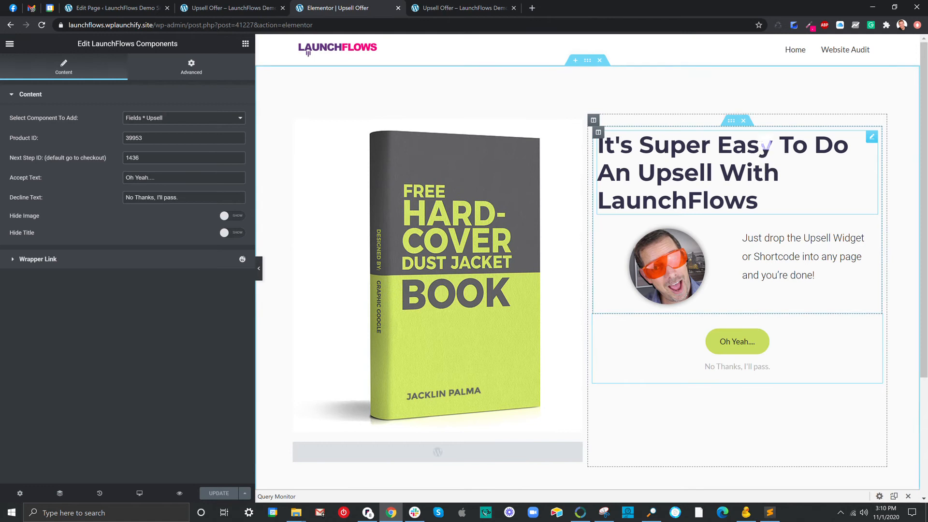
# - Delete the inner section with the headline, portrait and text, and delete the large book image
pyautogui.click(731, 120)
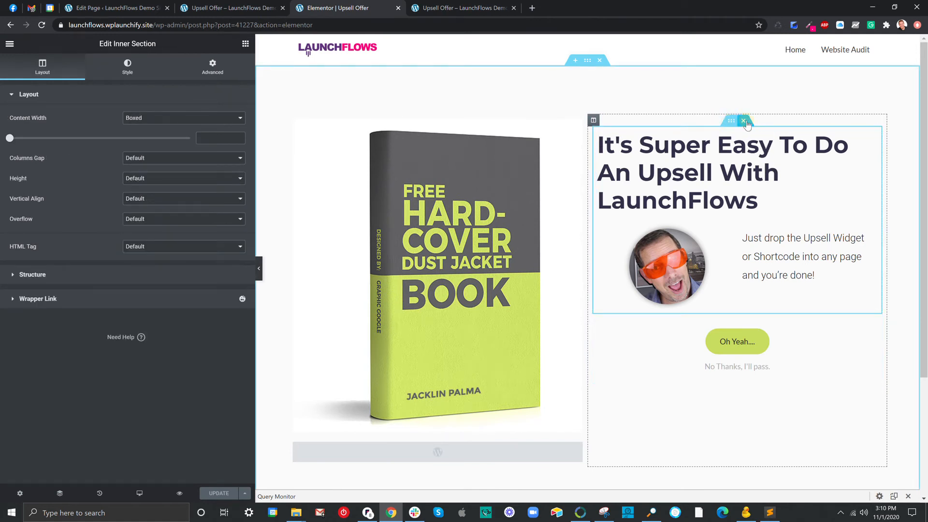
pyautogui.click(744, 121)
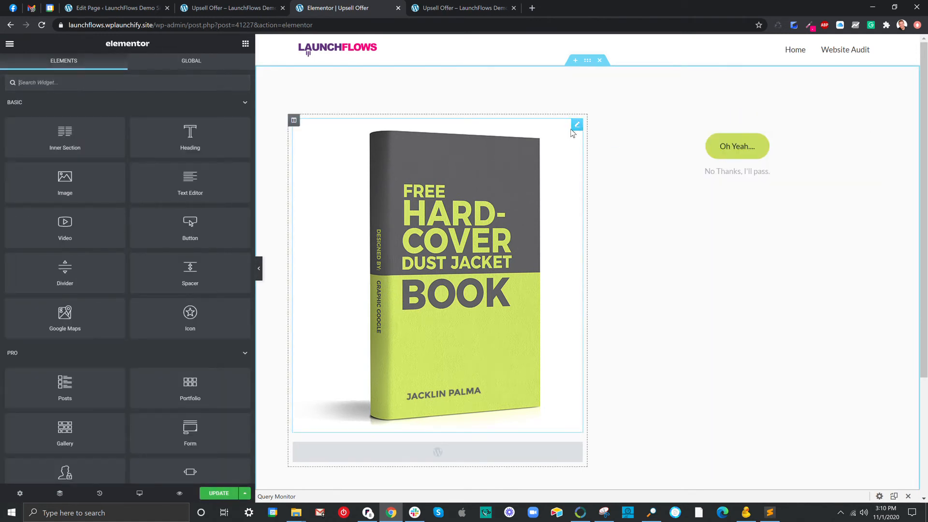
pyautogui.rightClick(579, 128)
pyautogui.click(599, 312)
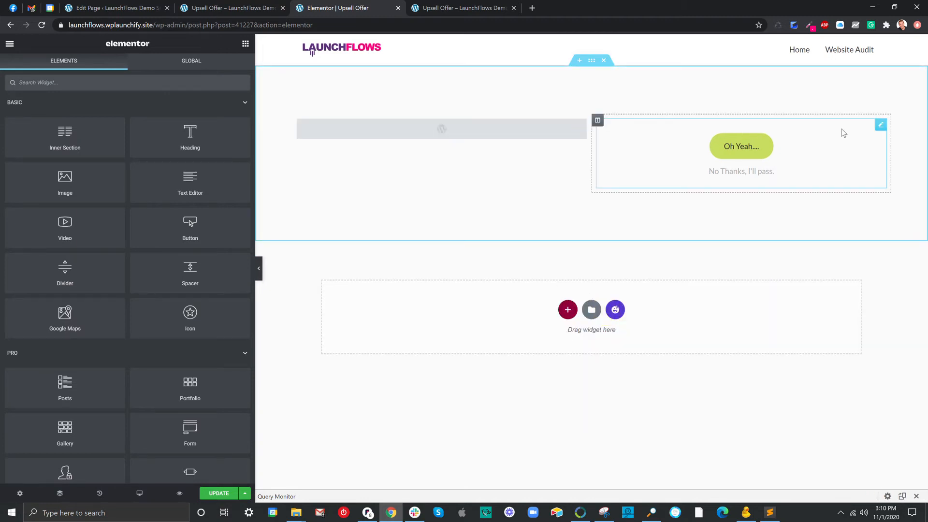
# - Move the Custom HTML widget below the upsell component, delete the emptied column and update the page
pyautogui.moveTo(538, 137); pyautogui.dragTo(741, 198)
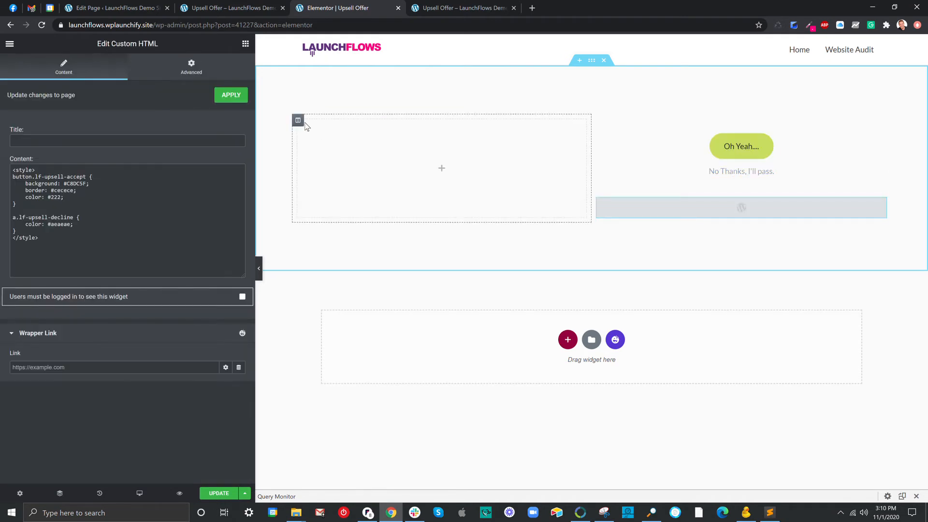
pyautogui.rightClick(299, 120)
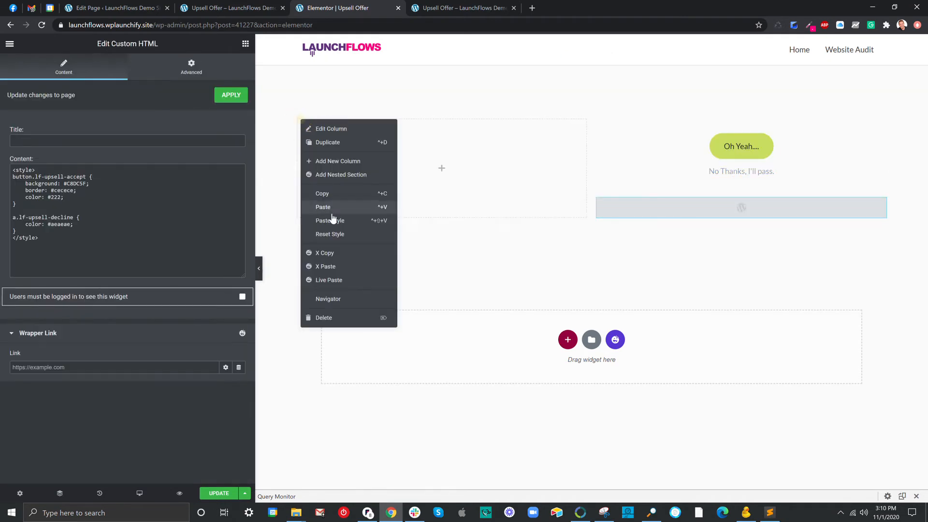
pyautogui.click(341, 317)
pyautogui.click(219, 493)
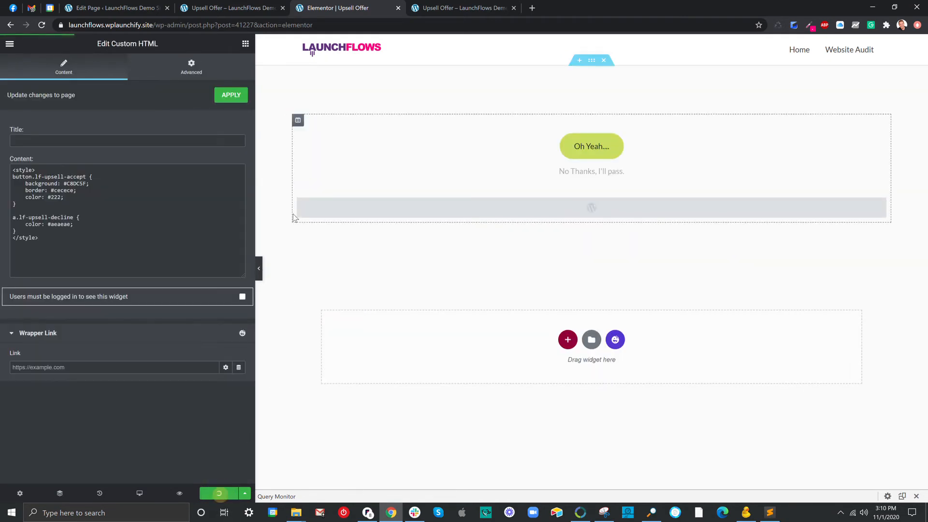
# - Reload the Upsell Offer preview and look over the simplified single-column page
pyautogui.click(446, 12)
pyautogui.click(41, 25)
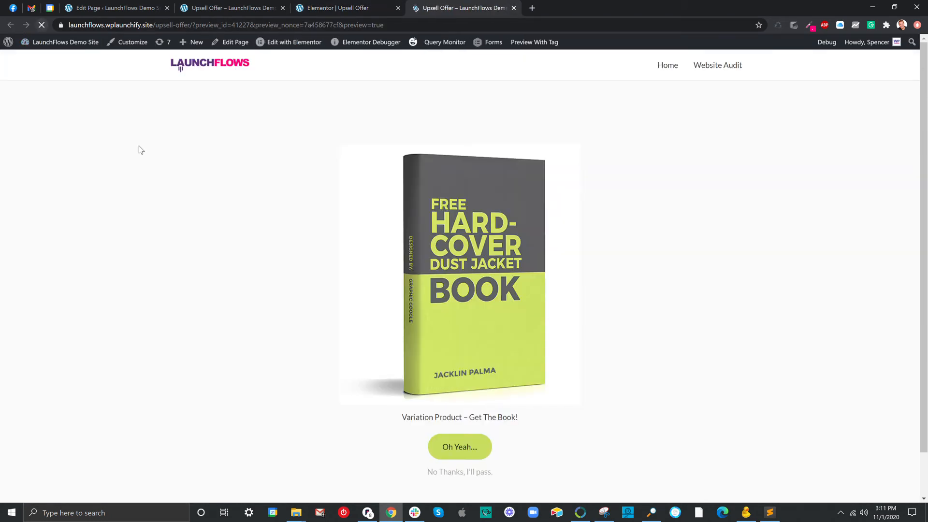
pyautogui.scroll(-1, 453, 277)
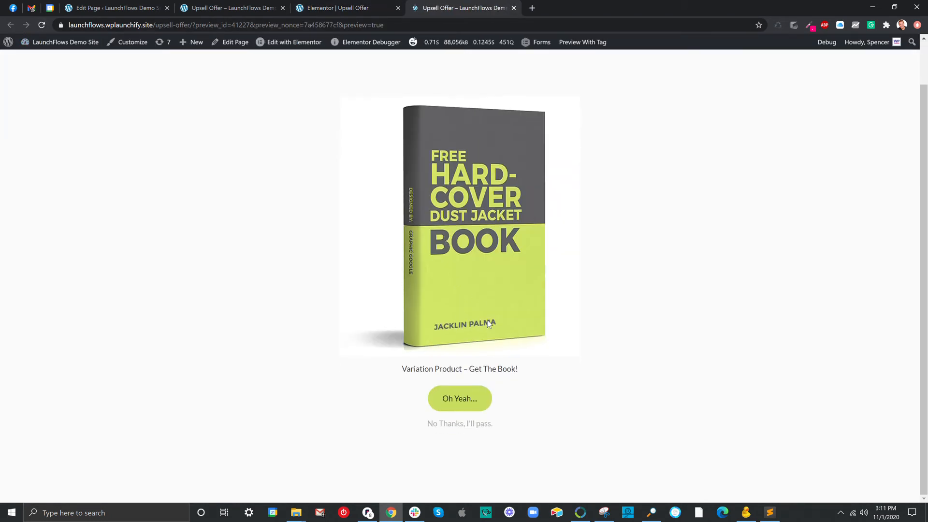
pyautogui.scroll(1, 487, 323)
pyautogui.scroll(-1, 499, 372)
pyautogui.scroll(1, 492, 371)
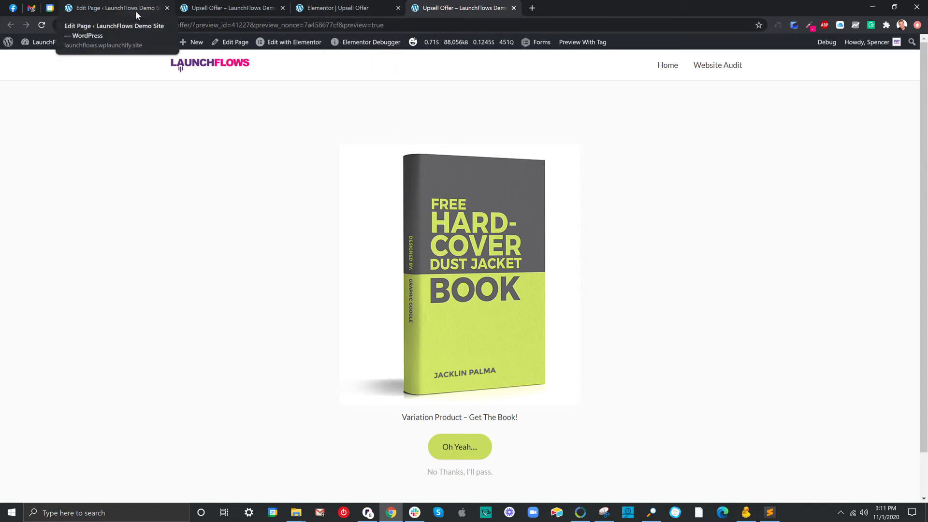
# - Examine the lf-upsell shortcode in the already open classic editor for the Upsell Offer page
pyautogui.click(121, 8)
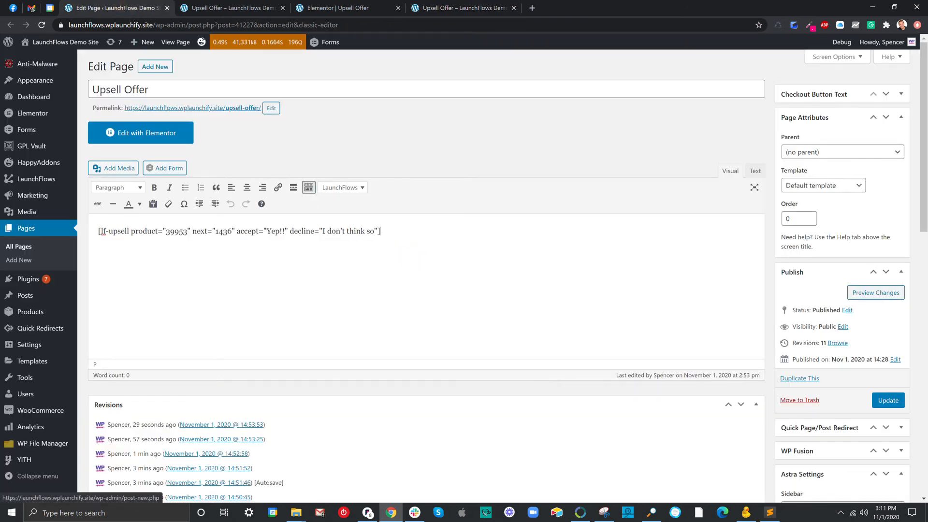
pyautogui.moveTo(381, 231); pyautogui.dragTo(91, 231)
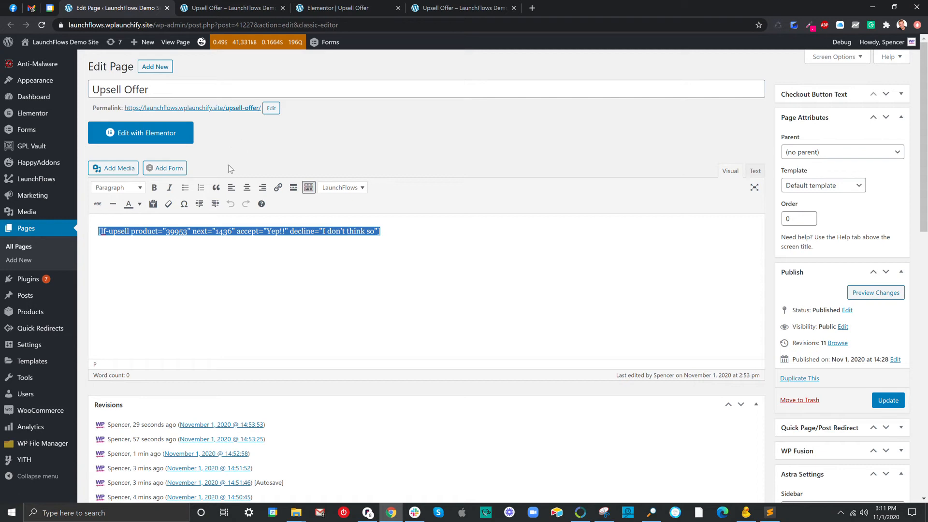
pyautogui.click(295, 236)
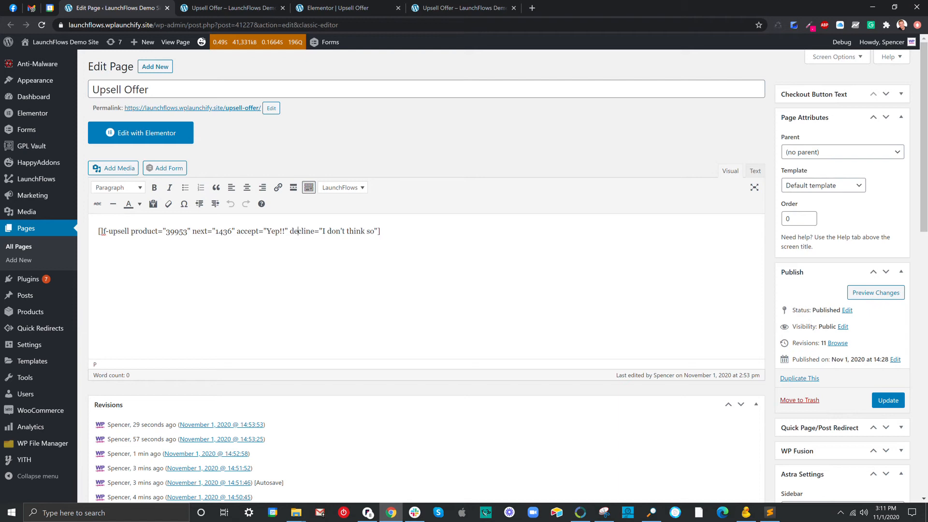
# - Open the previewed Upsell Offer page for editing and switch it from Elementor back to the WordPress editor
pyautogui.click(453, 8)
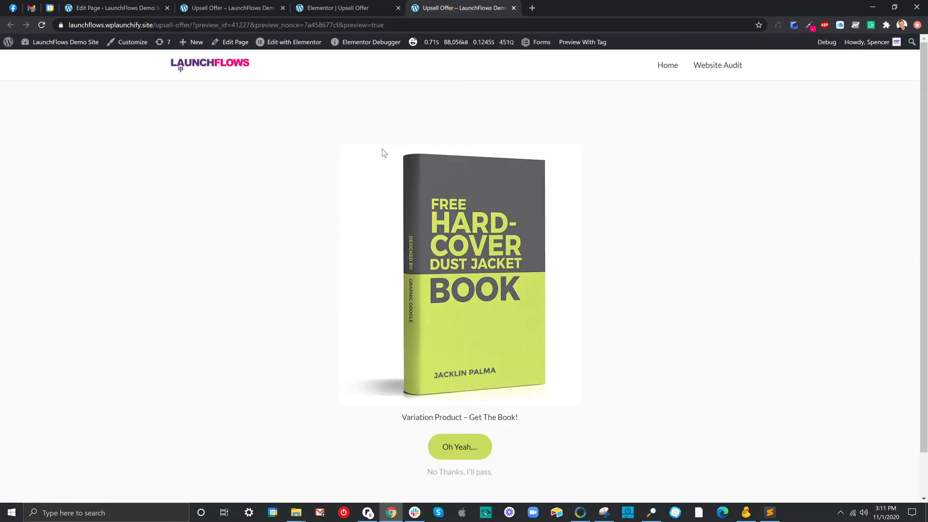
pyautogui.click(237, 47)
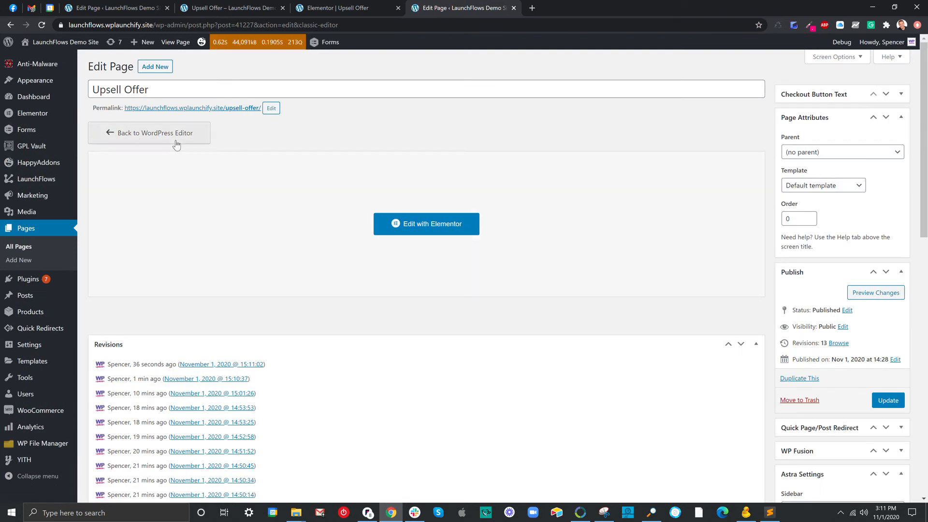
pyautogui.click(176, 133)
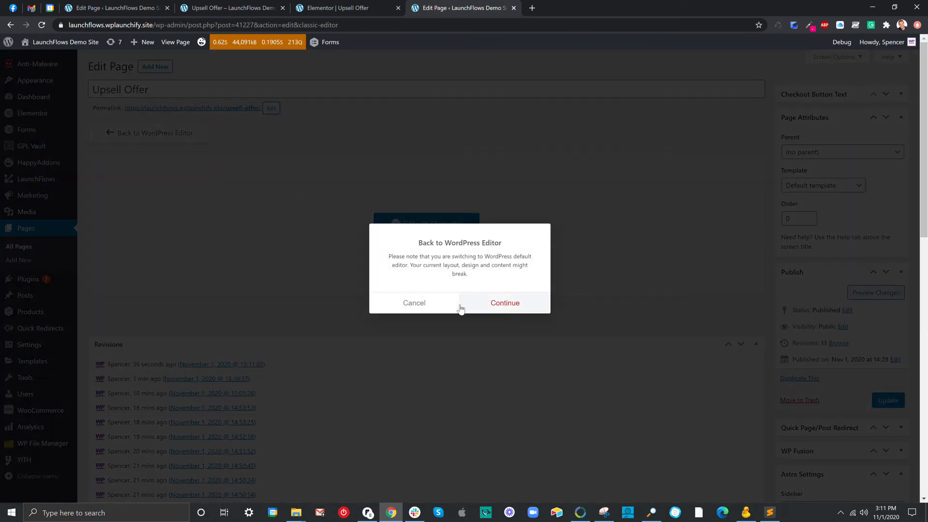
pyautogui.click(501, 302)
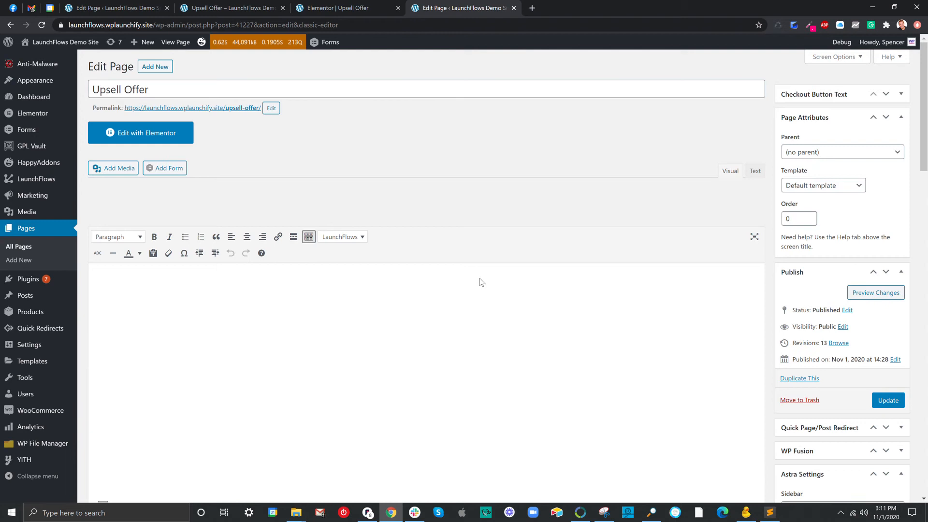
# - Delete all the leftover HTML and style code from the page content and update the page
pyautogui.scroll(-2, 453, 299)
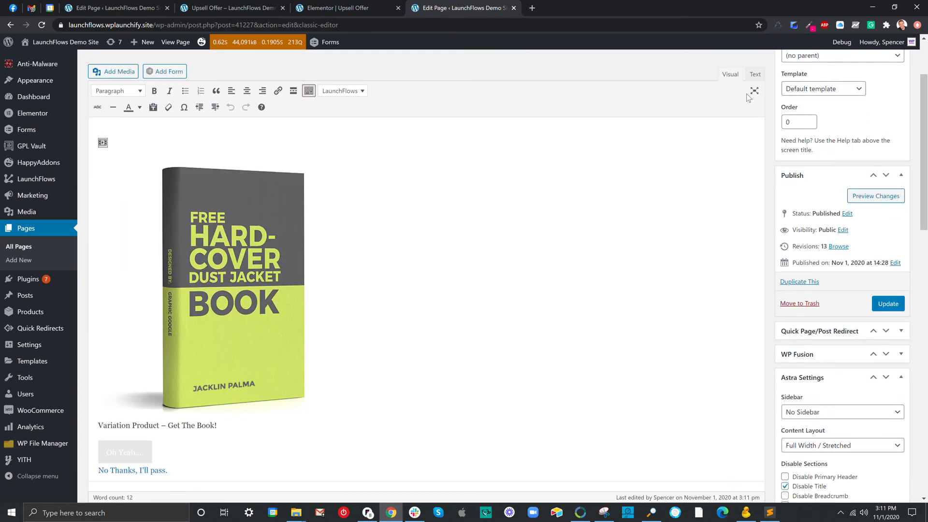
pyautogui.click(754, 73)
pyautogui.click(485, 200)
pyautogui.hotkey('ctrl', 'a')
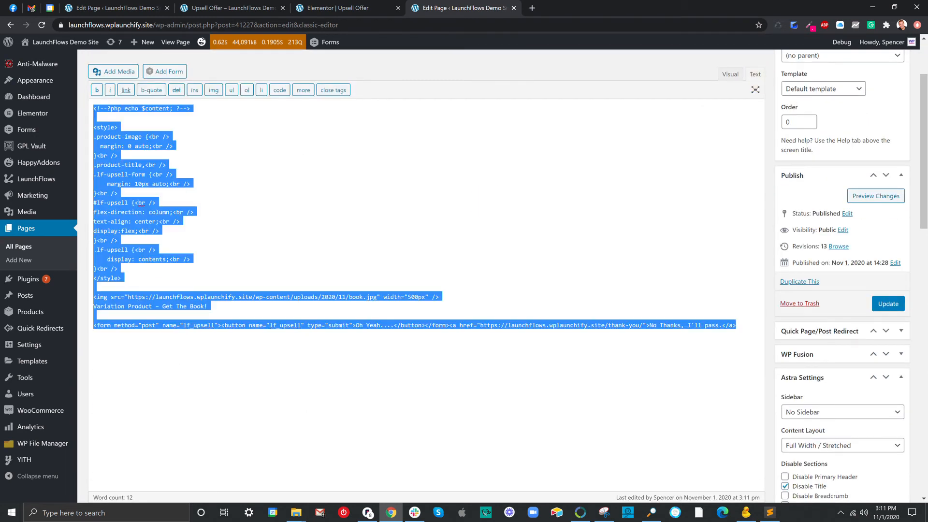
pyautogui.press('BackSpace')
pyautogui.scroll(2, 763, 368)
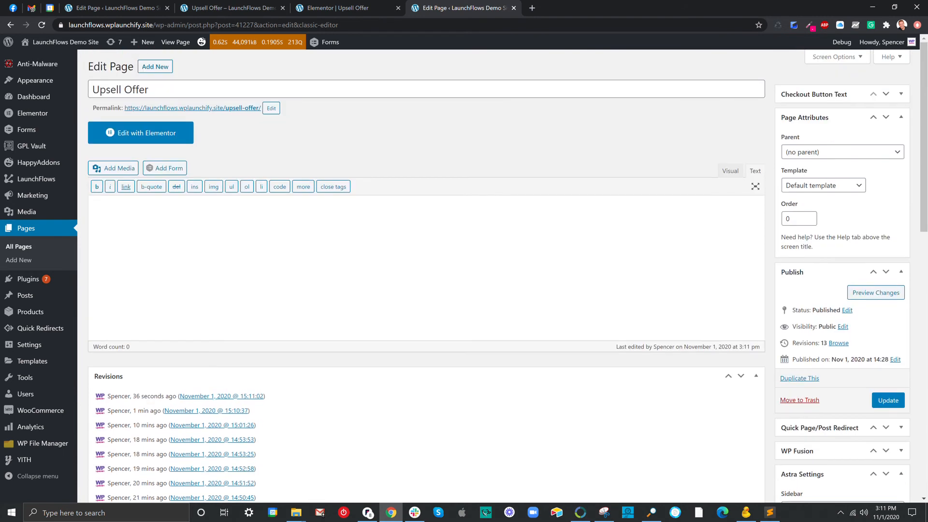
pyautogui.click(887, 400)
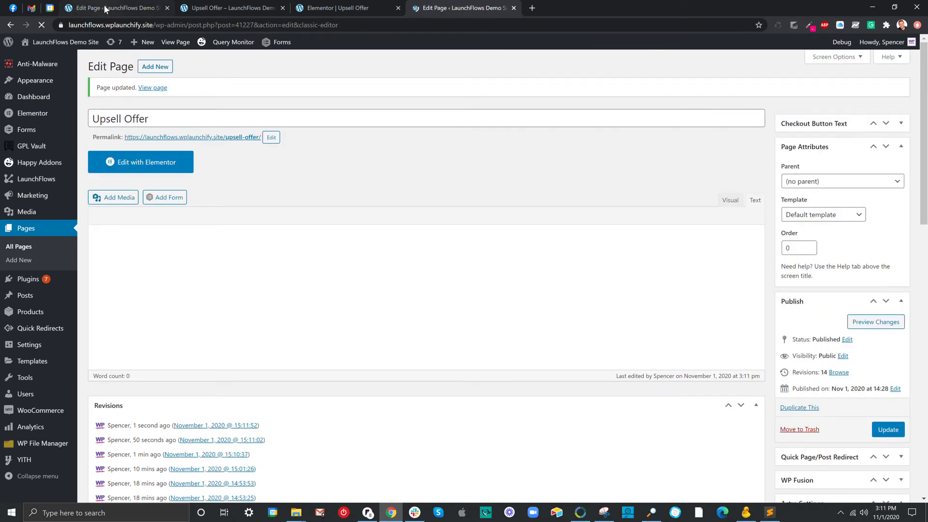
# - Copy the lf-upsell shortcode from the older Upsell Offer editor into the emptied page content and show it in visual mode
pyautogui.click(92, 7)
pyautogui.tripleClick(91, 232)
pyautogui.hotkey('ctrl', 'c')
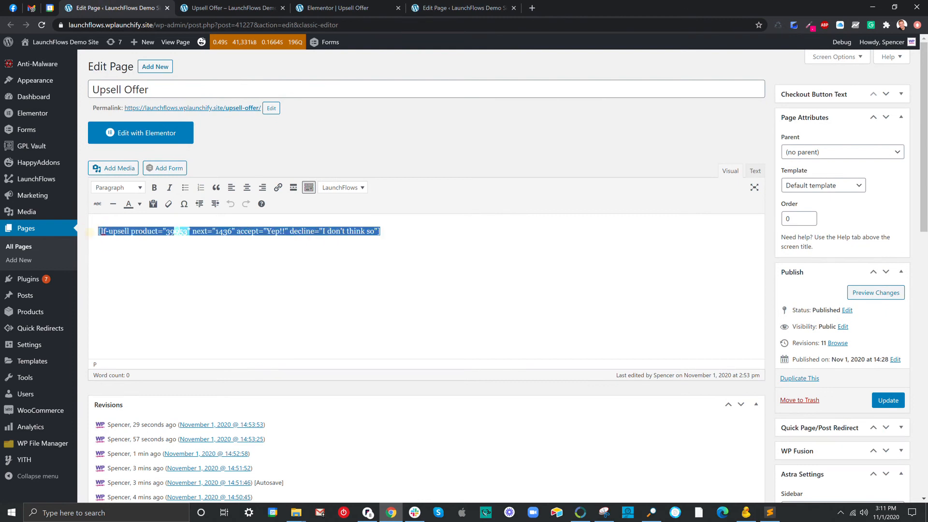
pyautogui.click(438, 8)
pyautogui.click(369, 265)
pyautogui.hotkey('ctrl', 'v')
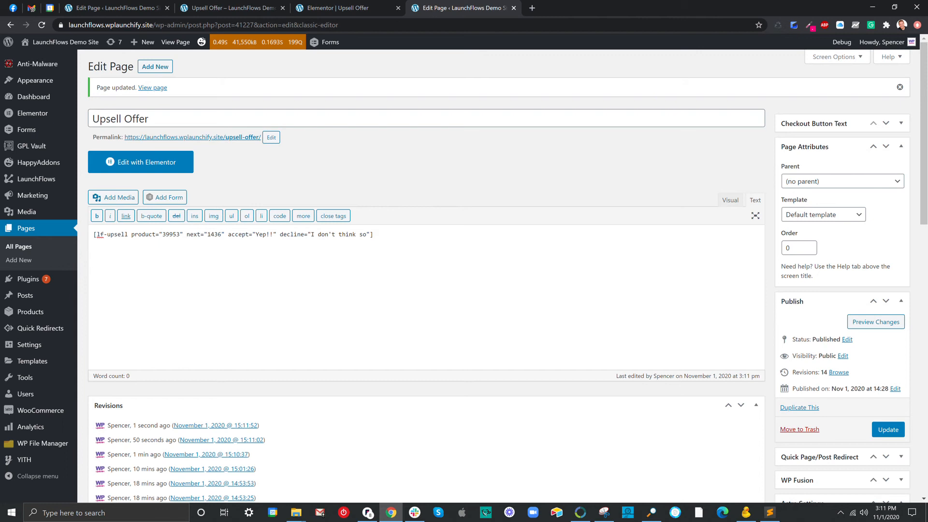
pyautogui.click(730, 200)
# - Look at the LaunchFlows checkout layout shortcodes available for insertion, without inserting any
pyautogui.click(555, 230)
pyautogui.click(417, 268)
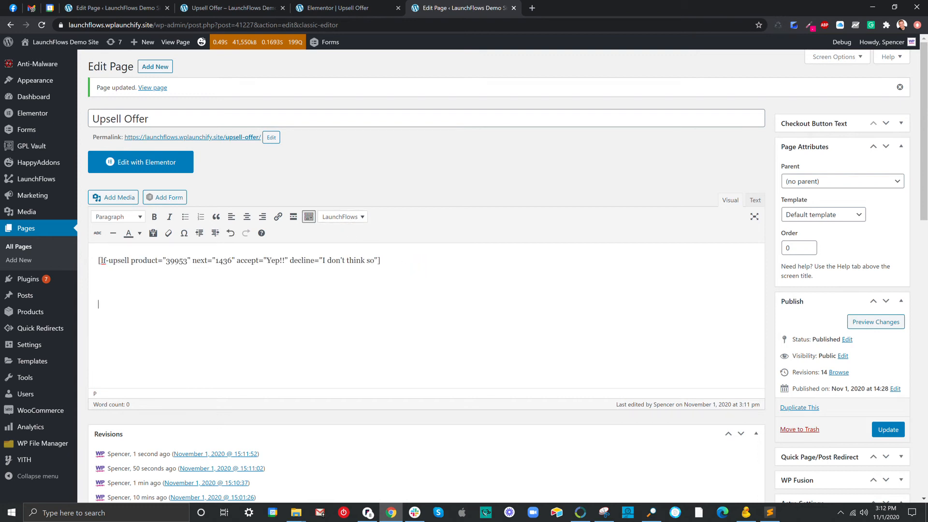
pyautogui.click(342, 217)
pyautogui.moveTo(386, 250)
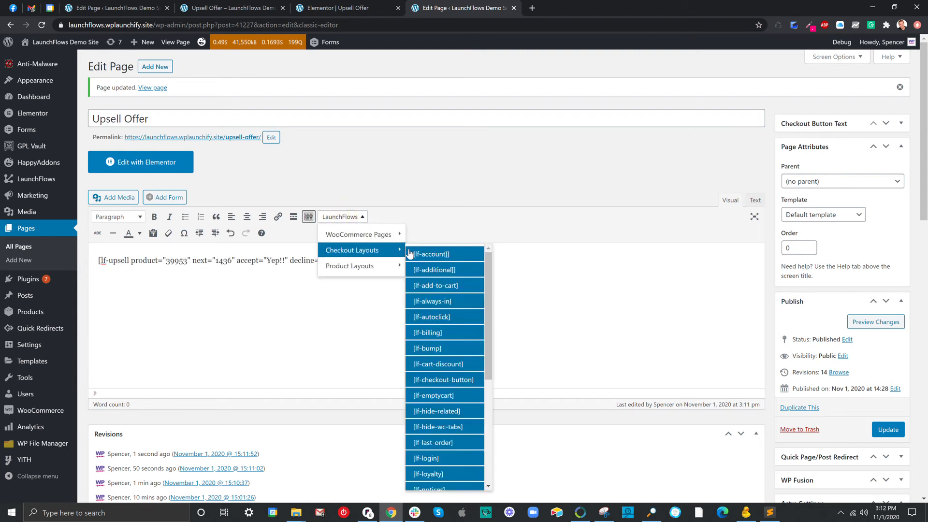
pyautogui.click(279, 308)
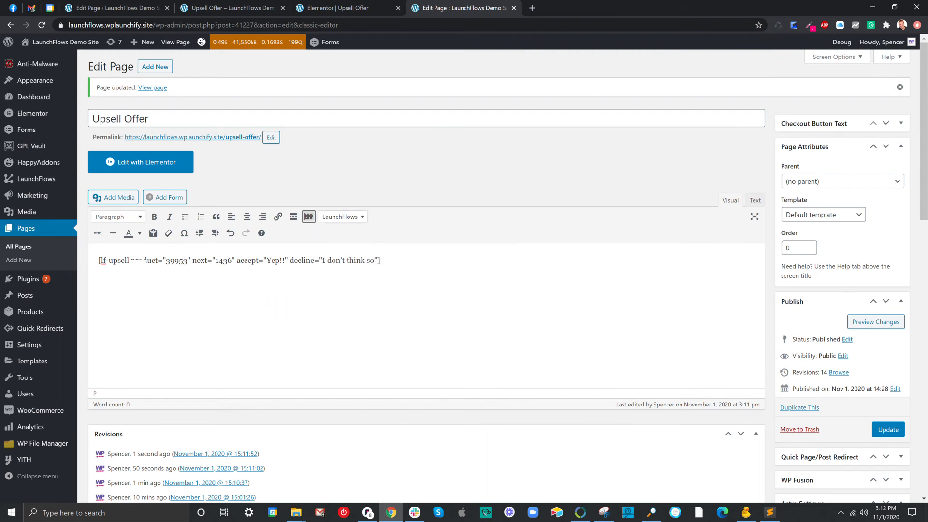
# - Review the shortcode's product and next values, and set its accept text to "Yep, let's do this!!"
pyautogui.moveTo(131, 259); pyautogui.dragTo(191, 260)
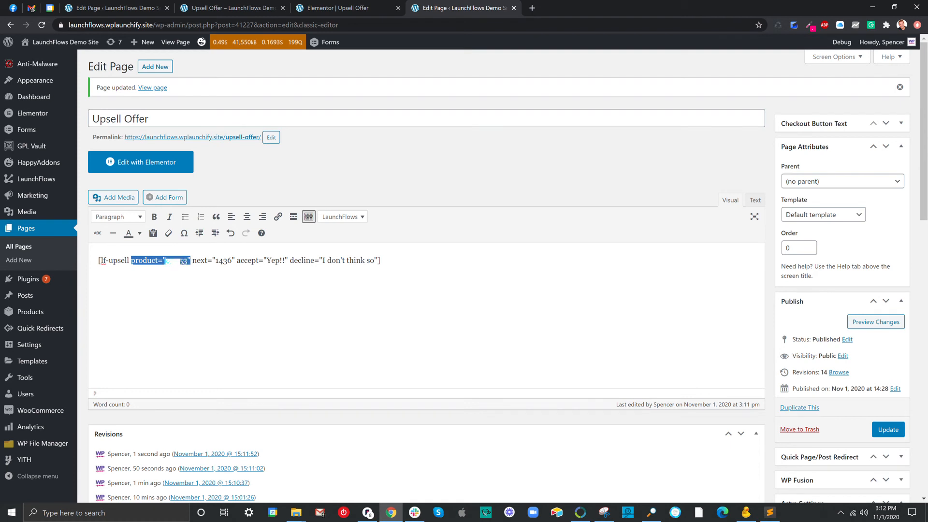
pyautogui.moveTo(216, 261); pyautogui.dragTo(233, 261)
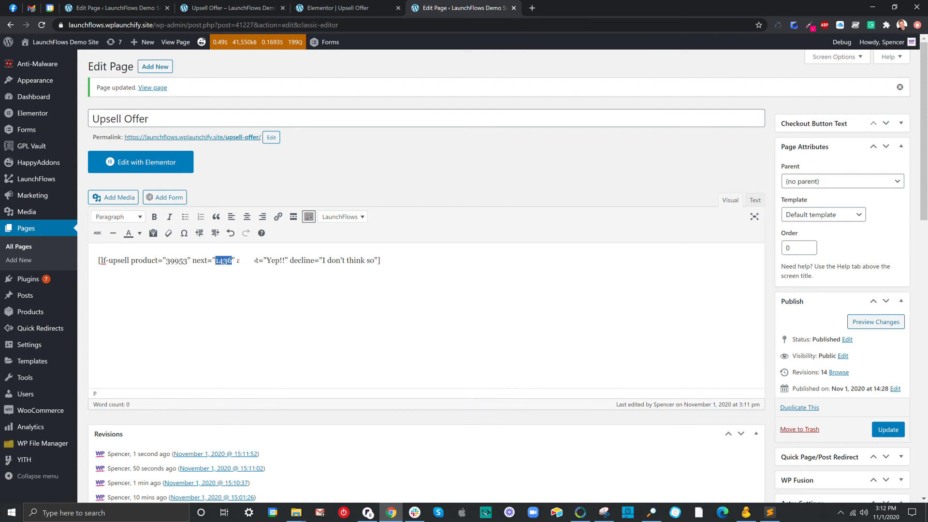
pyautogui.click(198, 261)
pyautogui.click(280, 261)
pyautogui.write(", let's do")
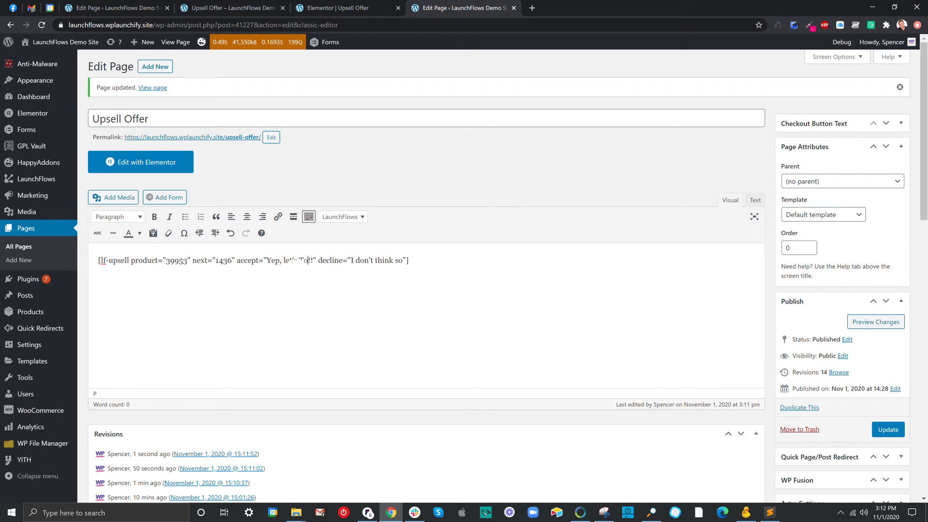
pyautogui.write(' this')
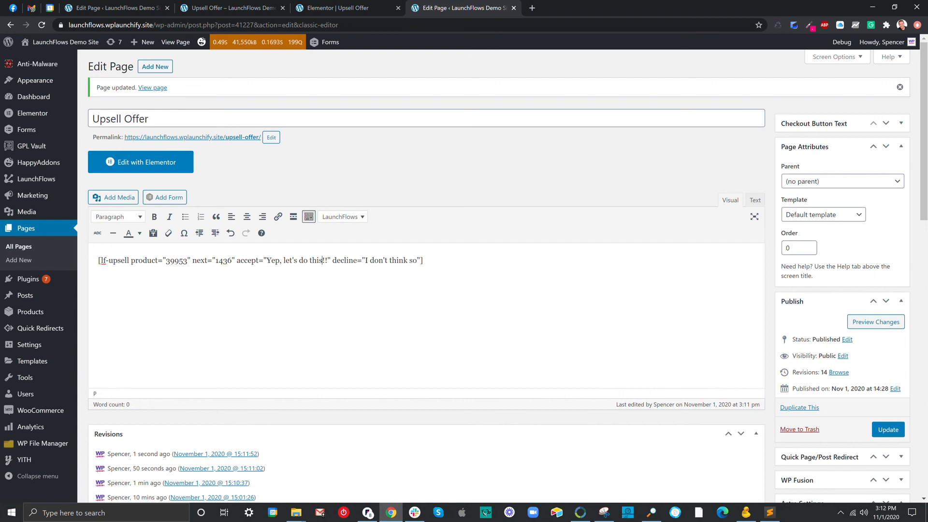
# - Update the page and open its permalink in a new tab to check the published upsell offer
pyautogui.click(887, 429)
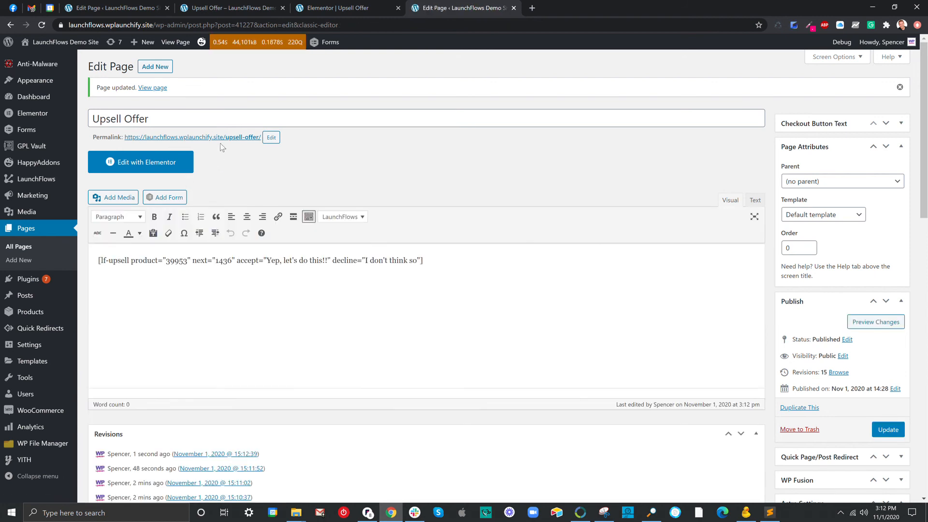
pyautogui.rightClick(237, 138)
pyautogui.click(248, 143)
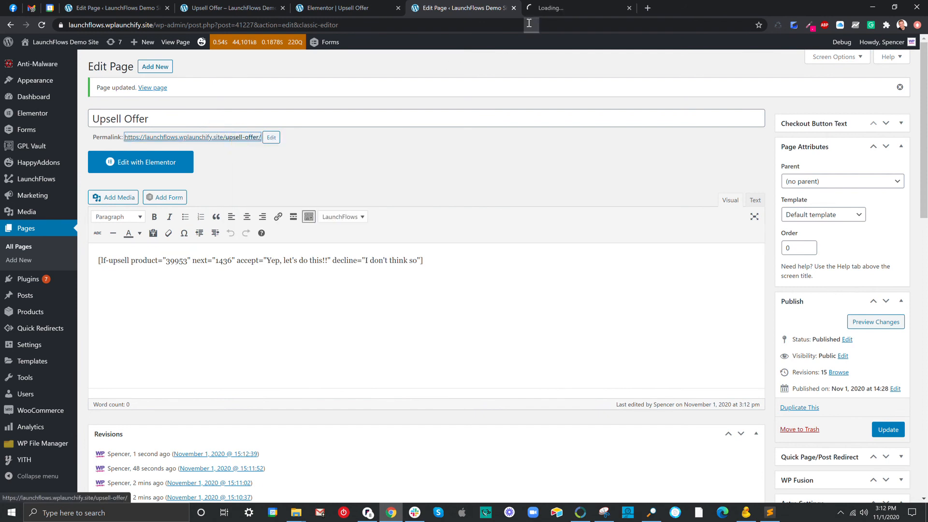
pyautogui.click(574, 7)
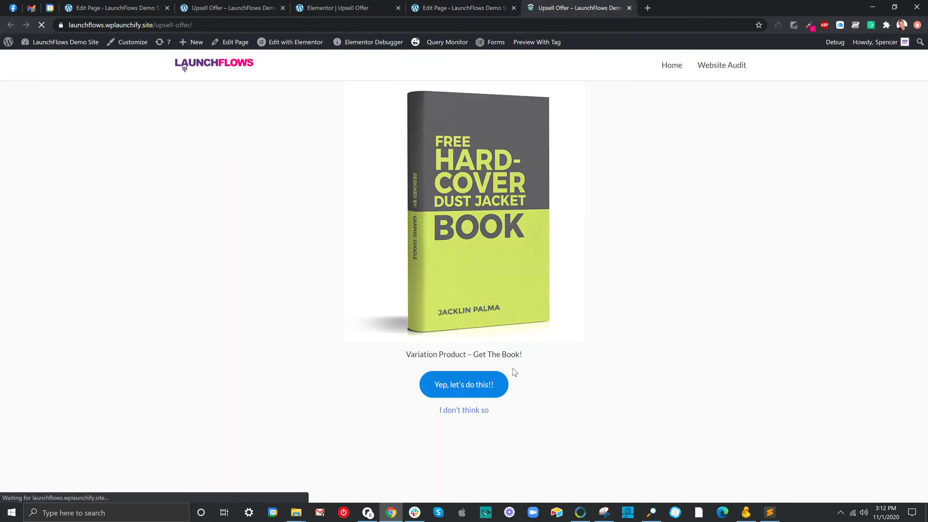